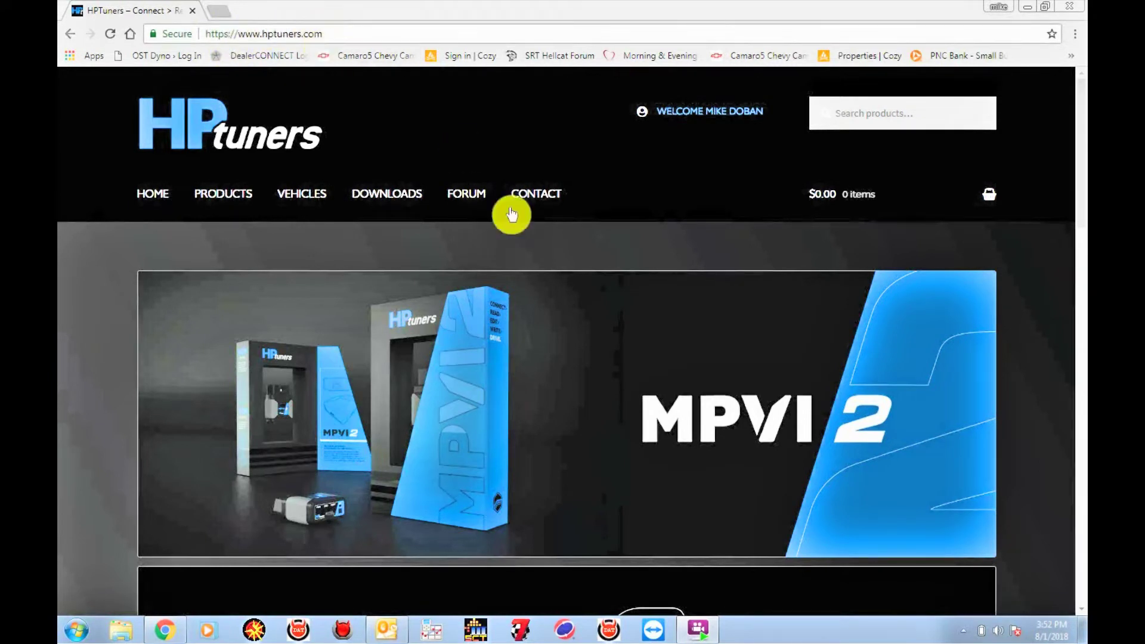
# - Go to the HP Tuners Downloads page and download the latest full VCM Suite version
pyautogui.click(378, 199)
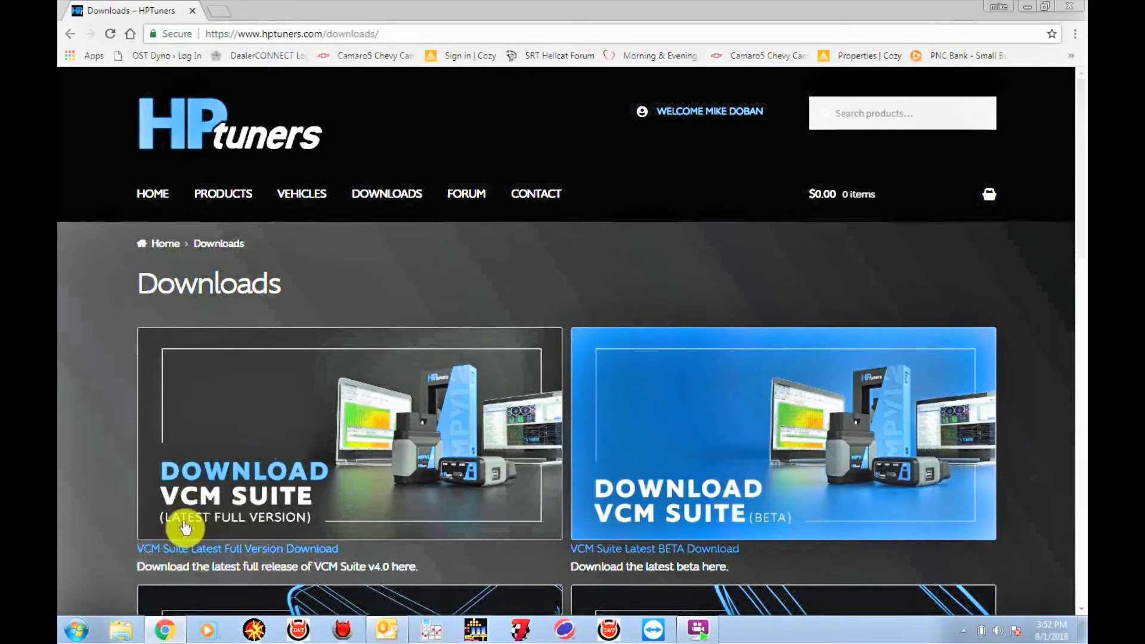
pyautogui.click(261, 482)
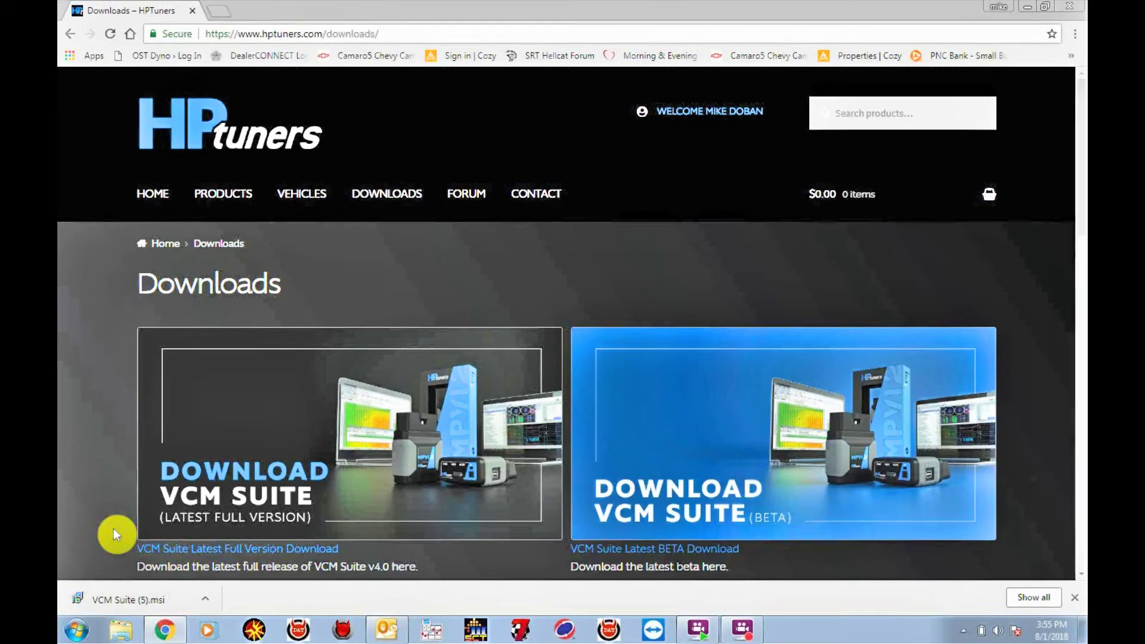
# - Open the downloaded VCM Suite .msi installer from the browser's download bar
pyautogui.click(117, 602)
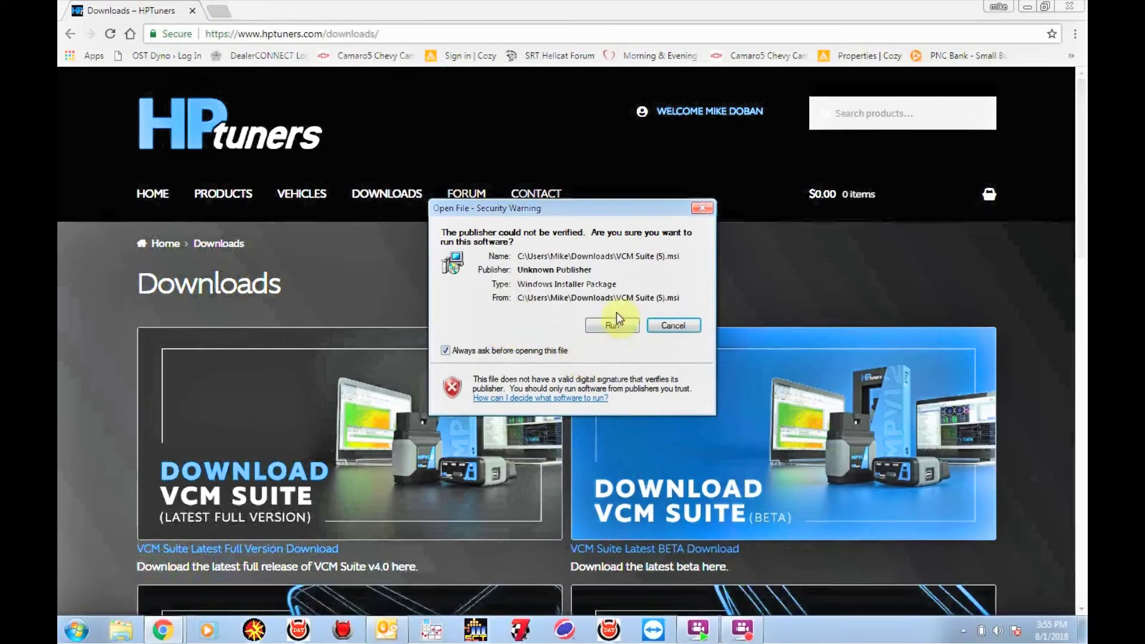
# - Choose Run in the Open File security warning to launch the VCM Suite 4.0.12.0 setup
pyautogui.click(615, 327)
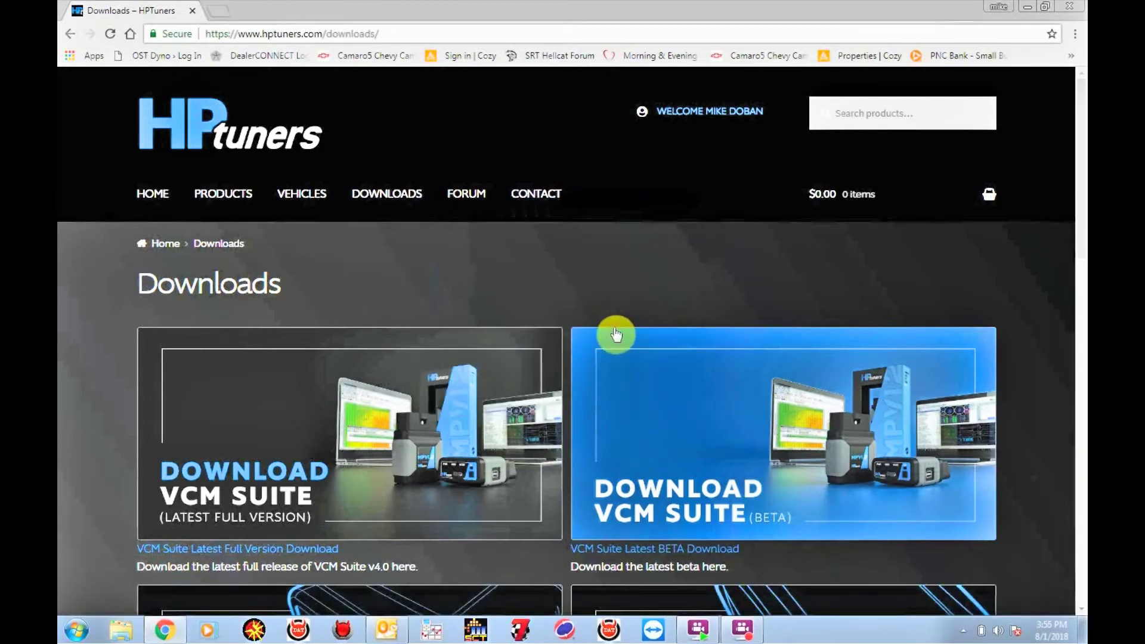
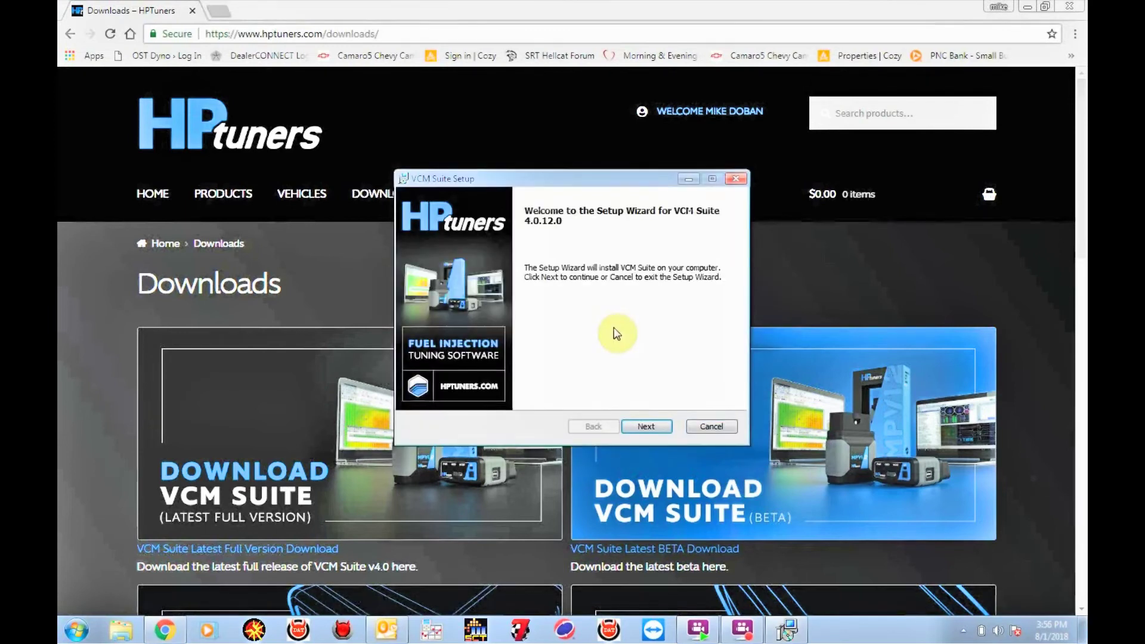
# - Accept the VCM Suite license agreement and keep the default install folder C:\Program Files (x86)\HP Tuners\VCM Suite\
pyautogui.click(647, 426)
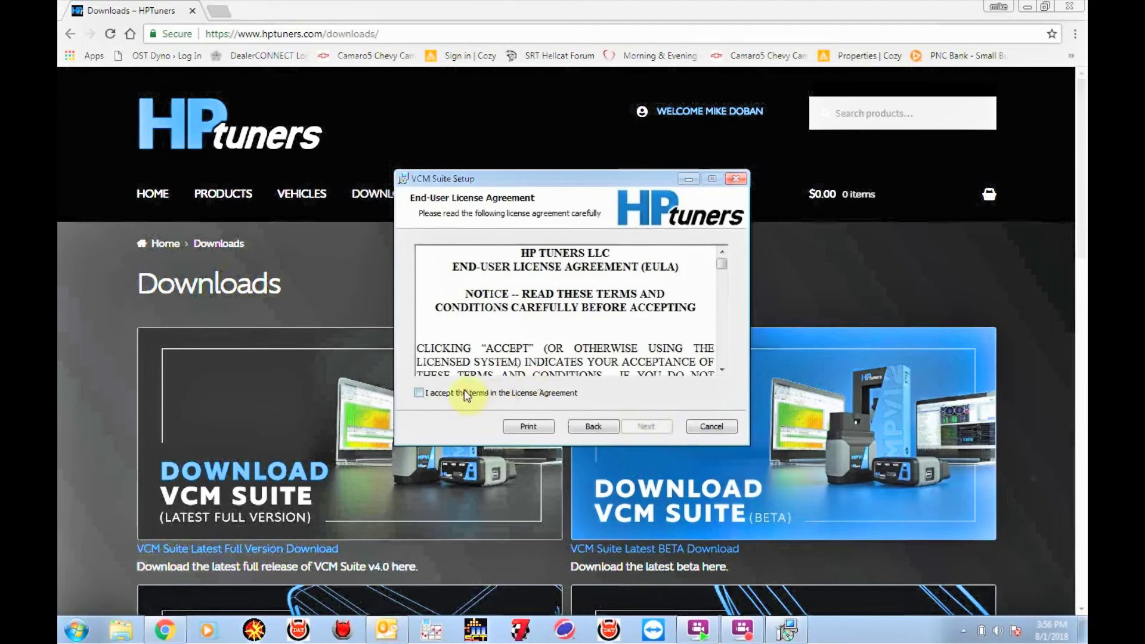
pyautogui.click(417, 394)
pyautogui.click(651, 428)
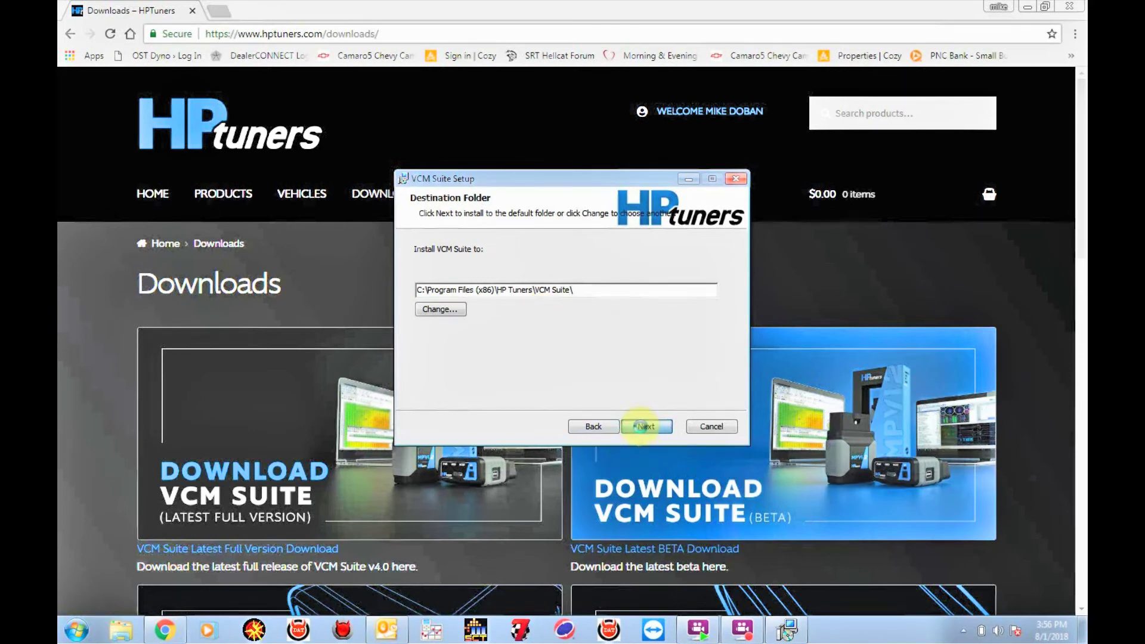
pyautogui.click(641, 427)
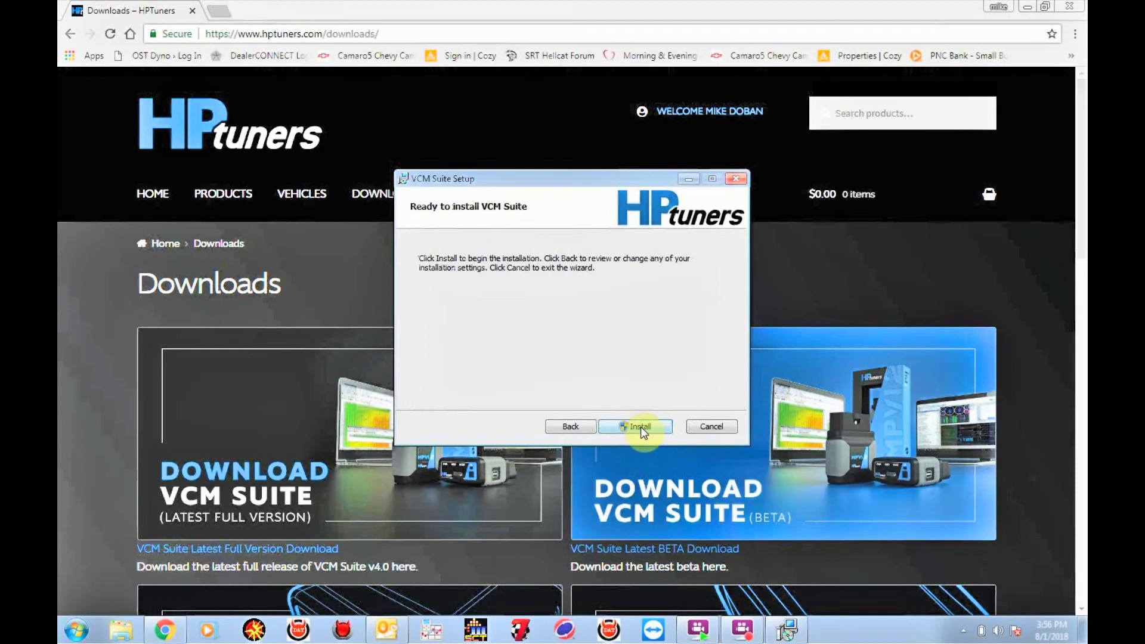
# - Install VCM Suite into the default folder and close the completed setup wizard
pyautogui.click(640, 427)
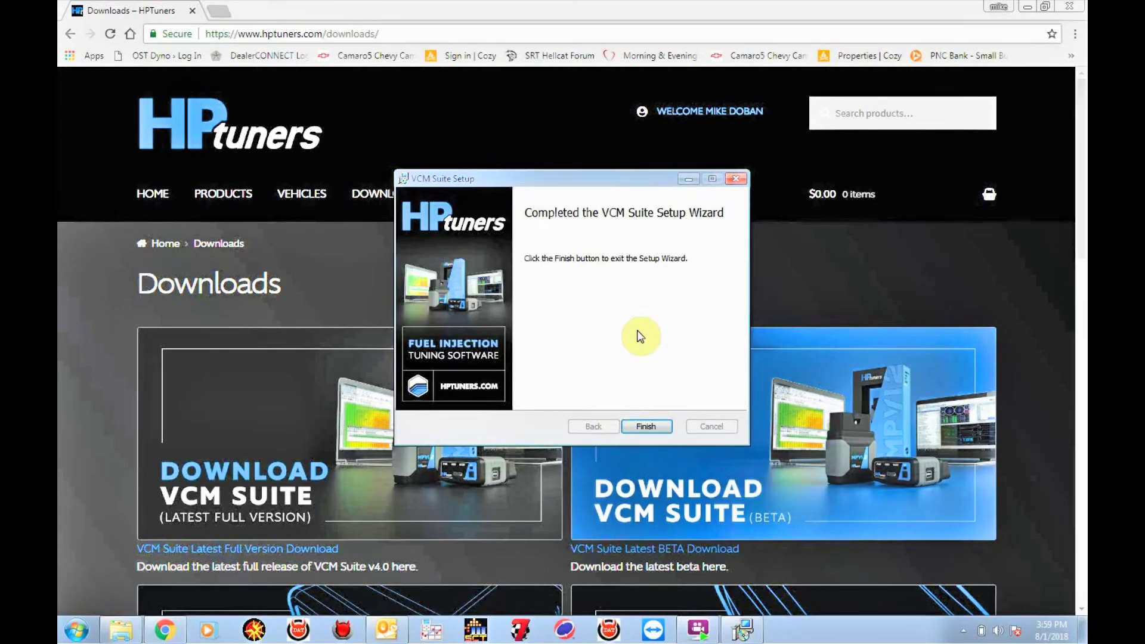
pyautogui.click(646, 427)
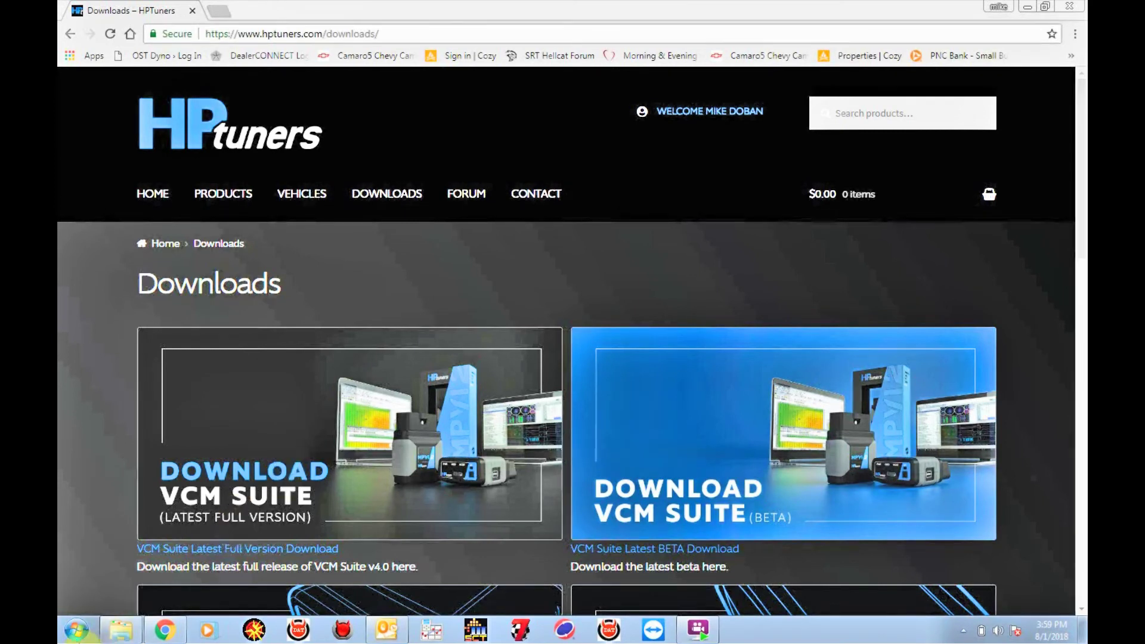
# - From the Start menu program list, pin VCM Editor and VCM Scanner to the taskbar
pyautogui.click(78, 632)
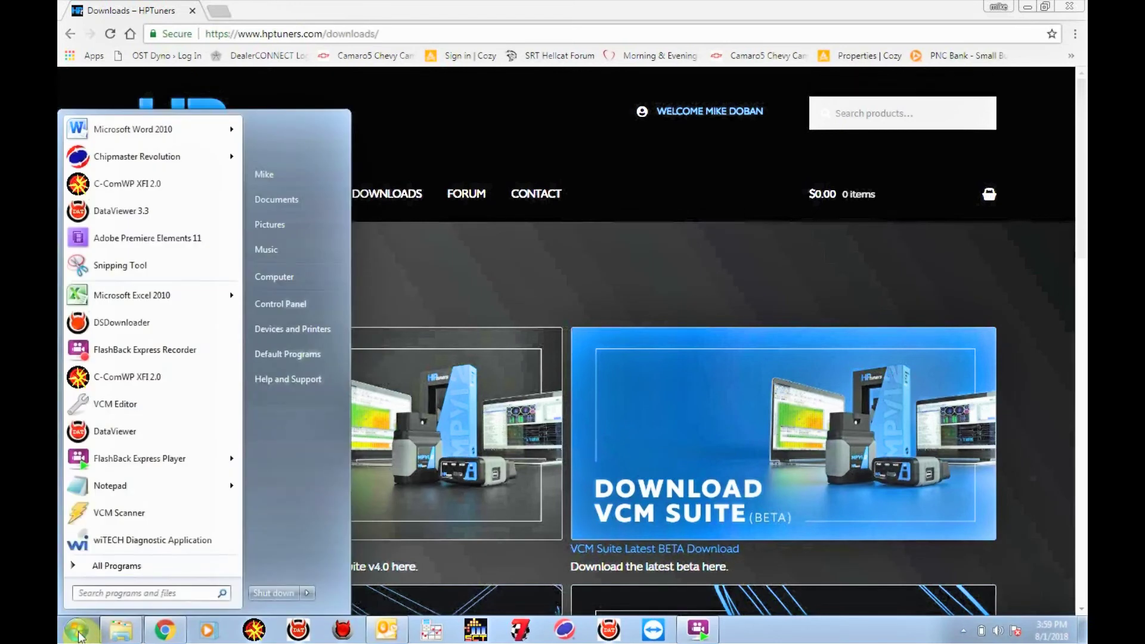
pyautogui.rightClick(132, 408)
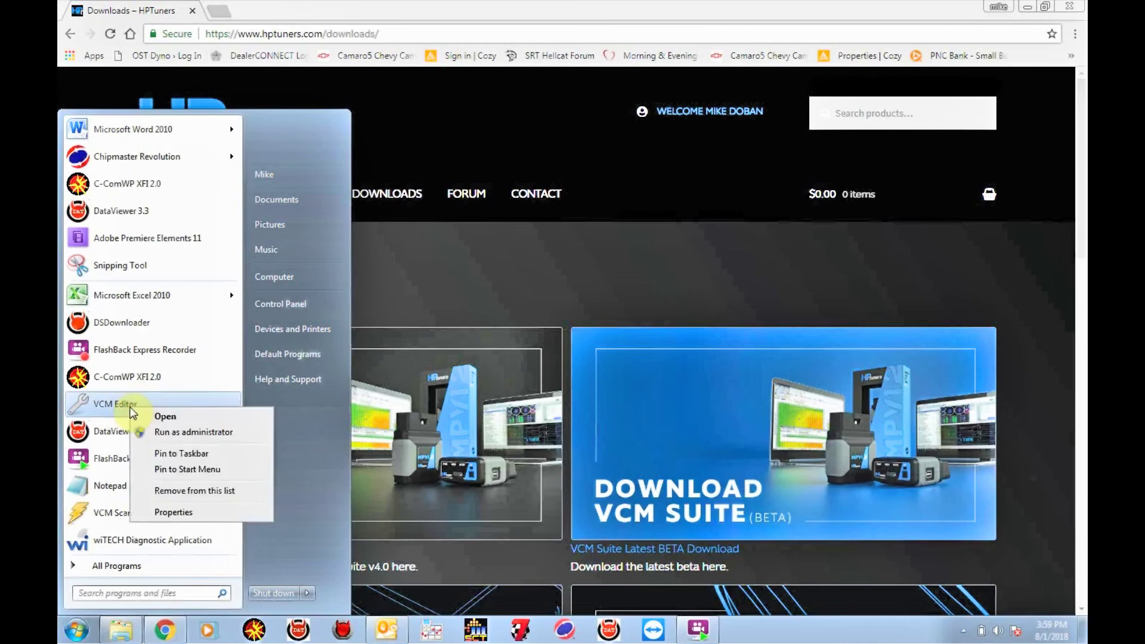
pyautogui.click(179, 469)
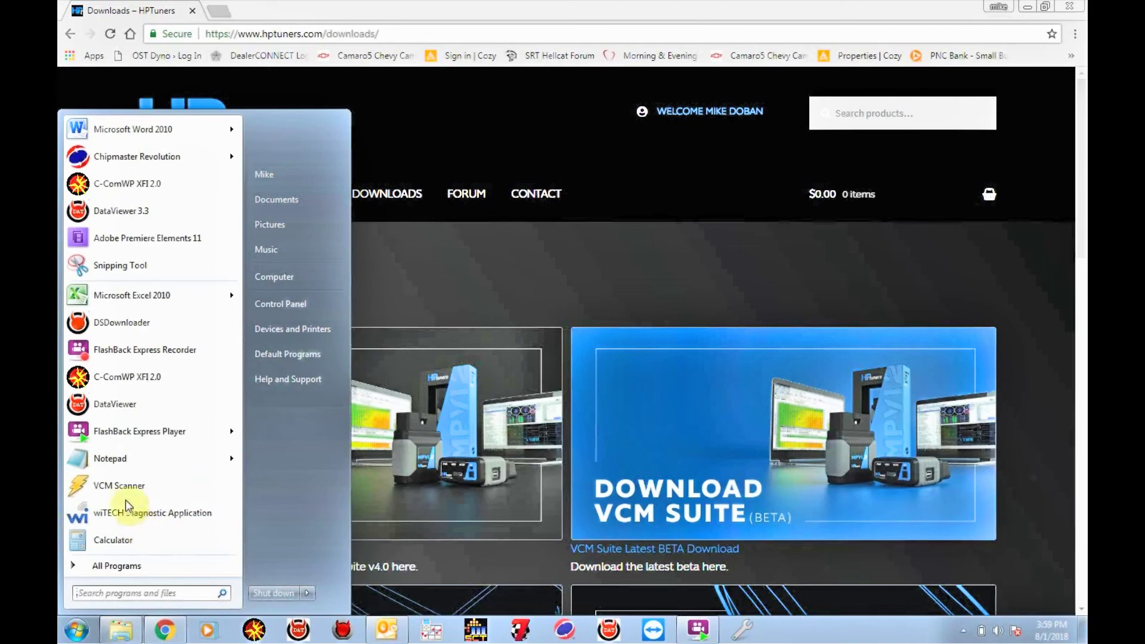
pyautogui.rightClick(121, 485)
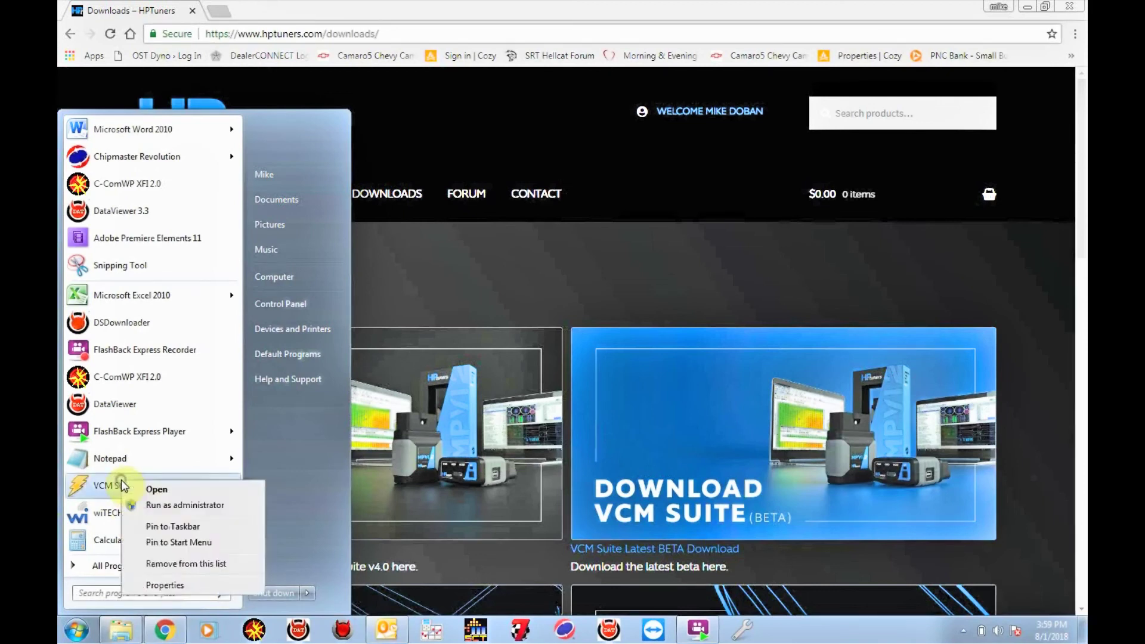
pyautogui.click(154, 527)
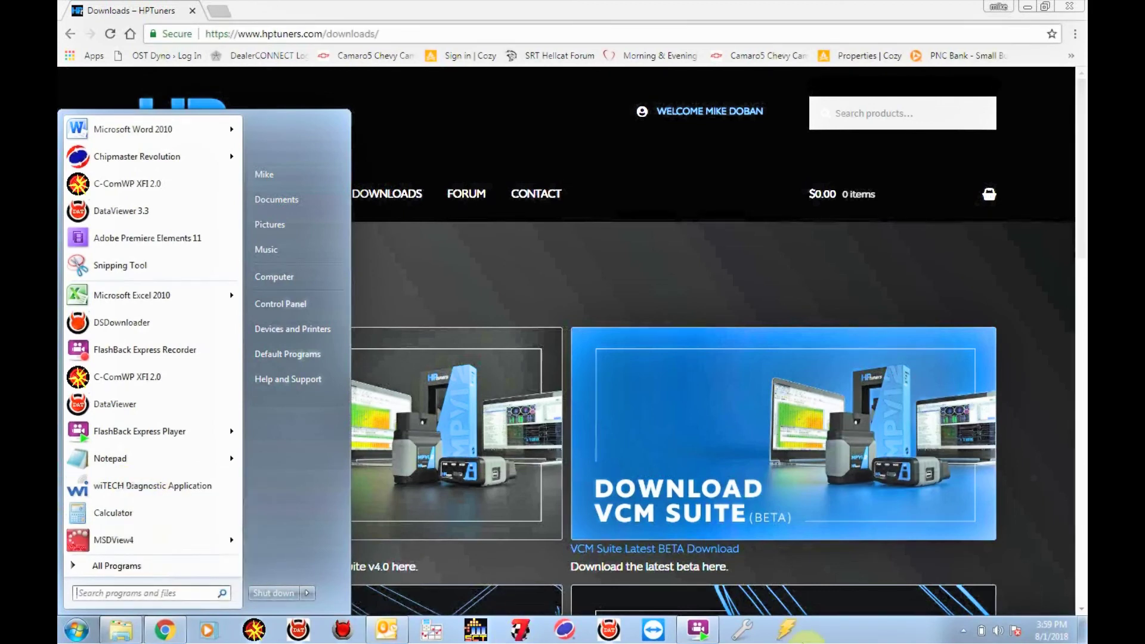